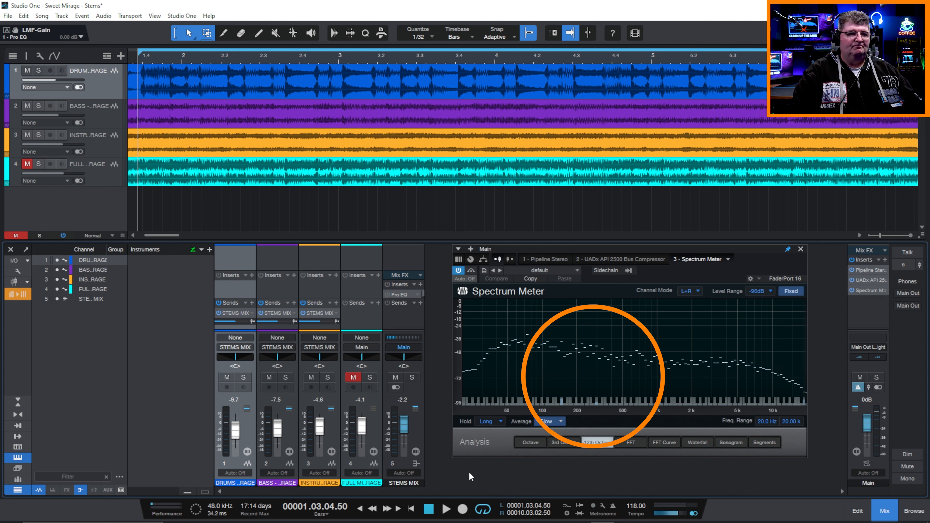
Play the looped stems mix and examine its low-mid buildup in the main output's Spectrum Meter.
key("space")
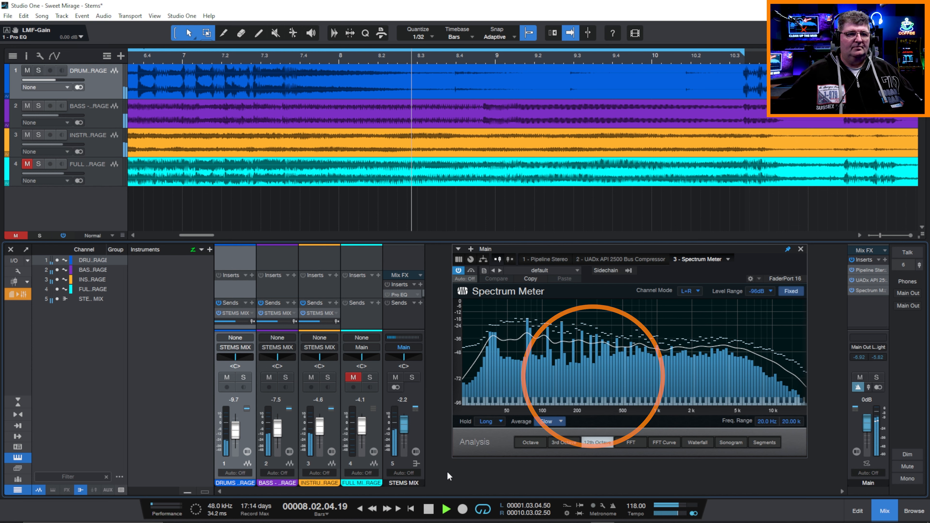
key("space")
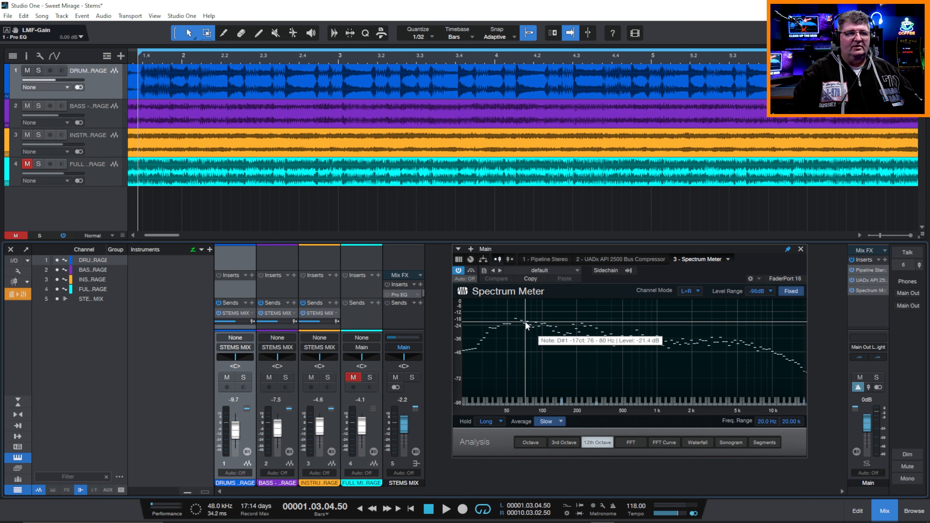
Enable the STEMS MIX Pro EQ, audition a low-mid cut of about 2.18 dB at 208 Hz, and bypass it again.
left_click(388, 284)
left_click(399, 295)
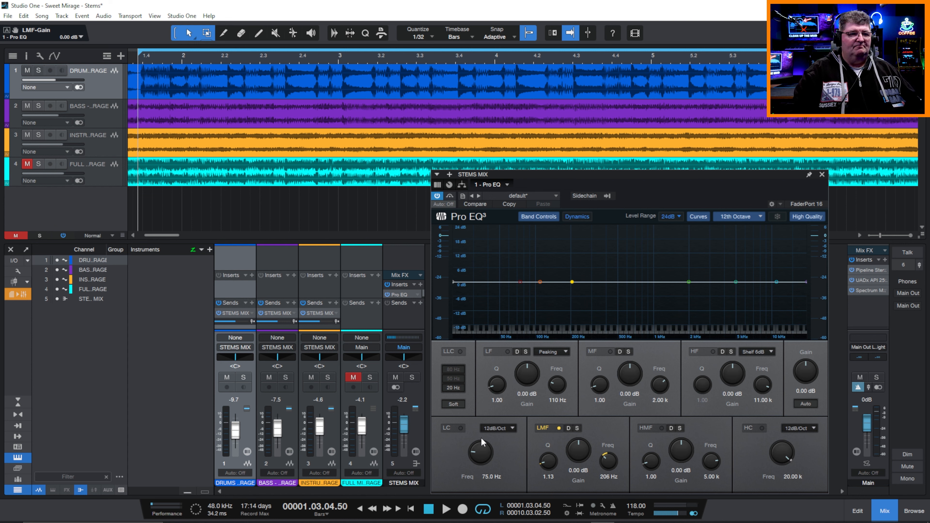
left_click(450, 508)
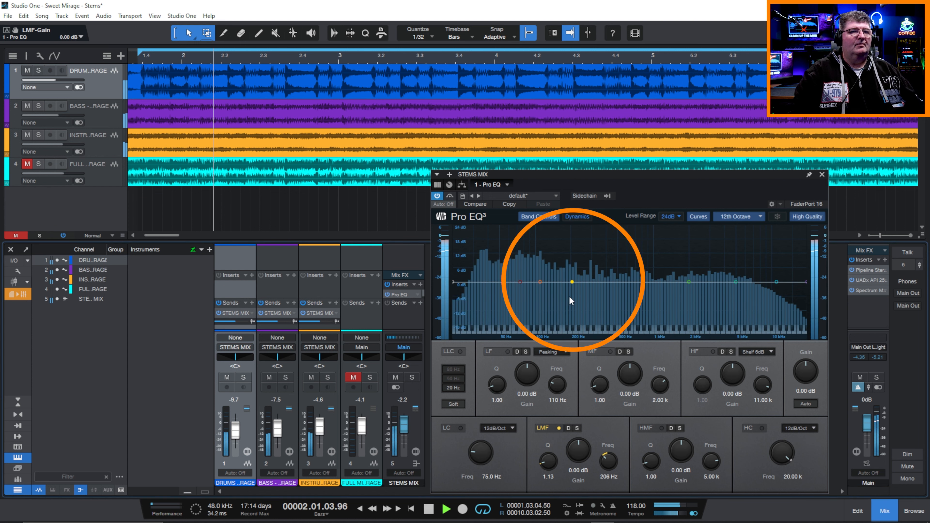
mouse_move(575, 286)
left_mouse_down()
mouse_move(580, 315)
mouse_move(573, 290)
left_mouse_up()
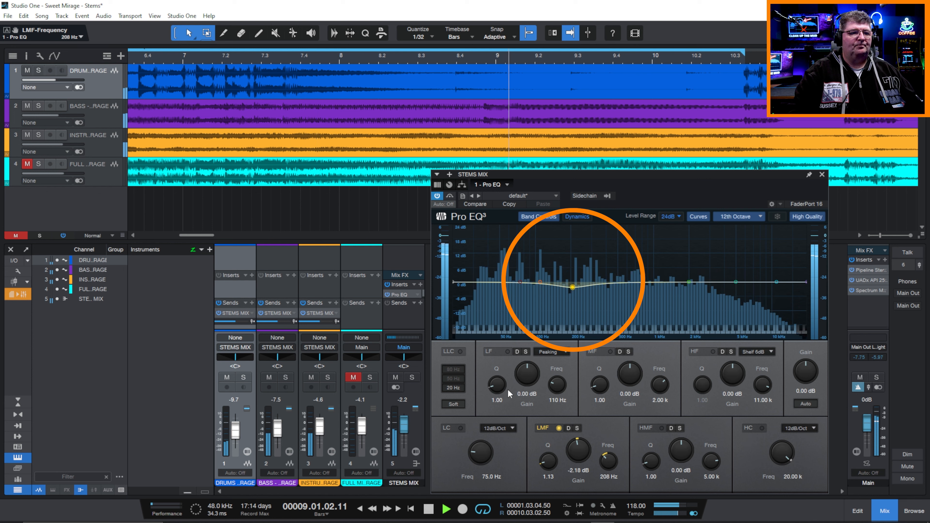
left_click(430, 508)
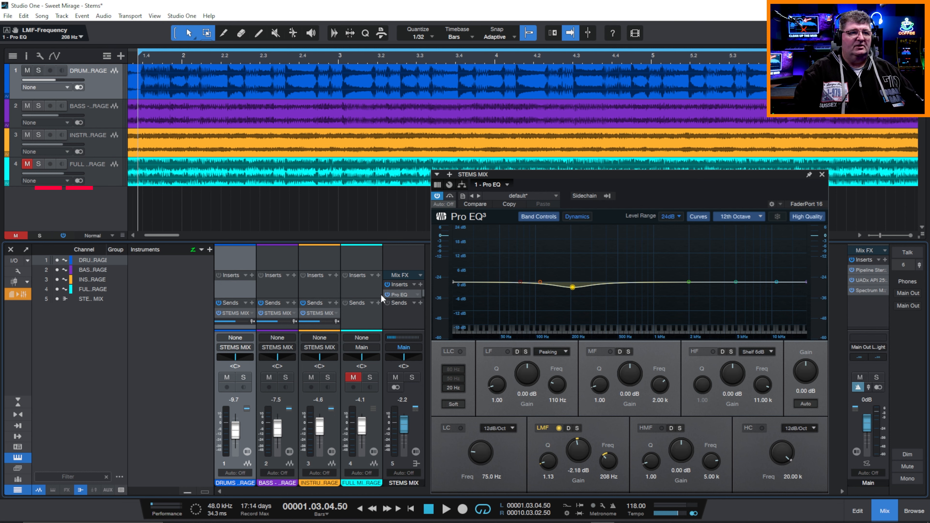
left_click(387, 284)
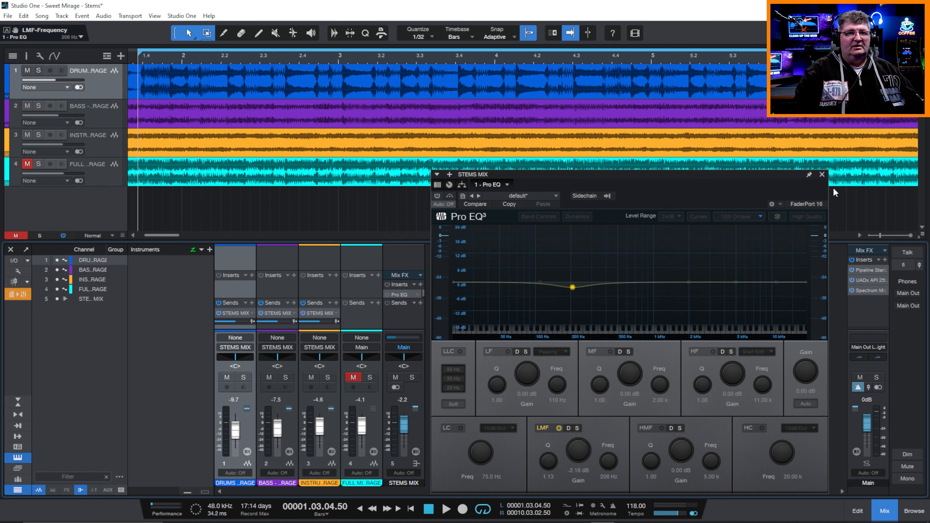
left_click(822, 174)
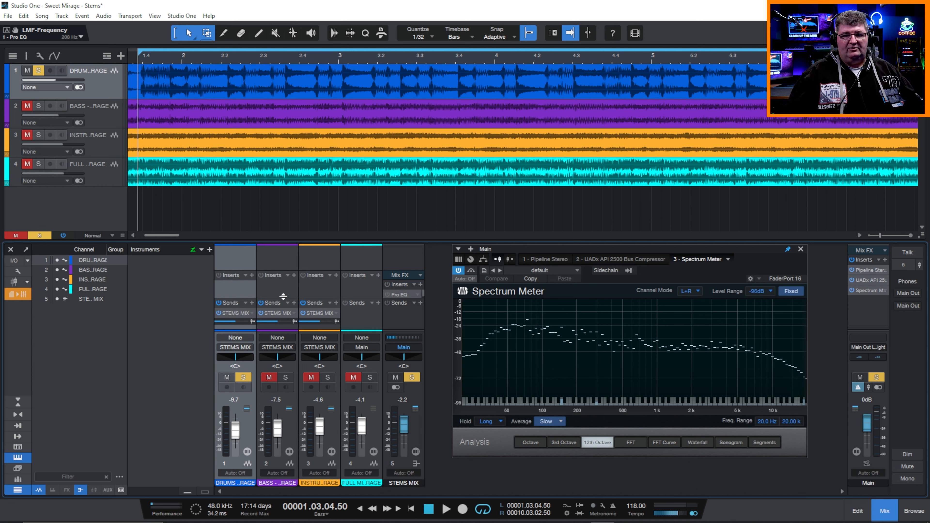
Play the drums, bass and instruments stems soloed one by one and compare their energy around 200 Hz in the Spectrum Meter.
key("space")
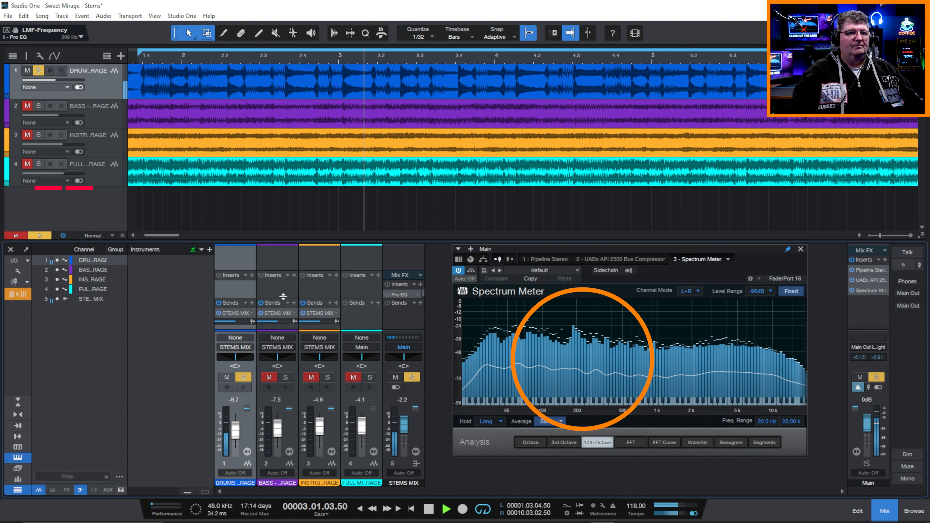
mouse_move(578, 355)
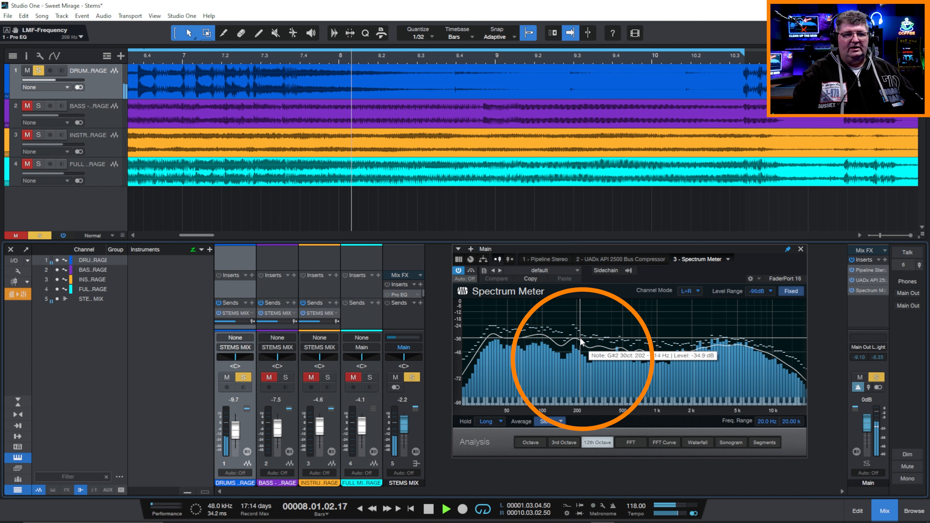
left_click(429, 509)
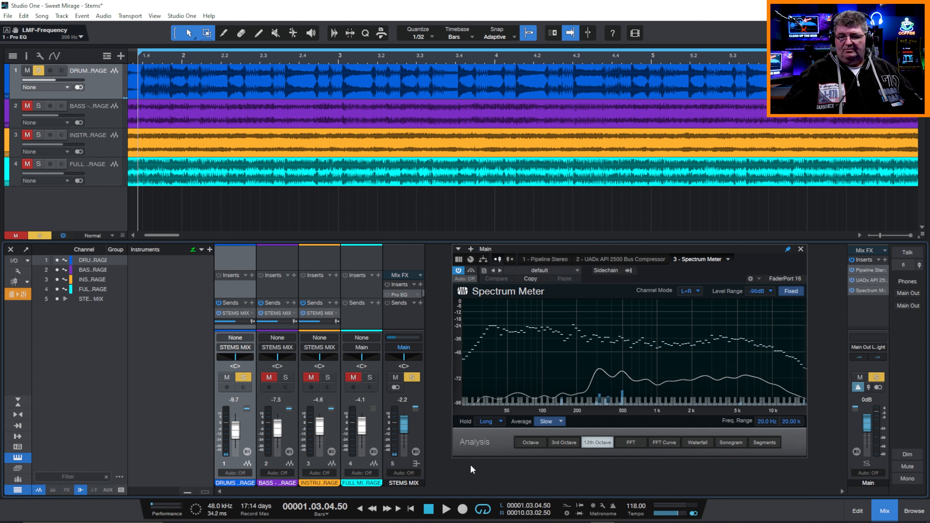
left_click(447, 509)
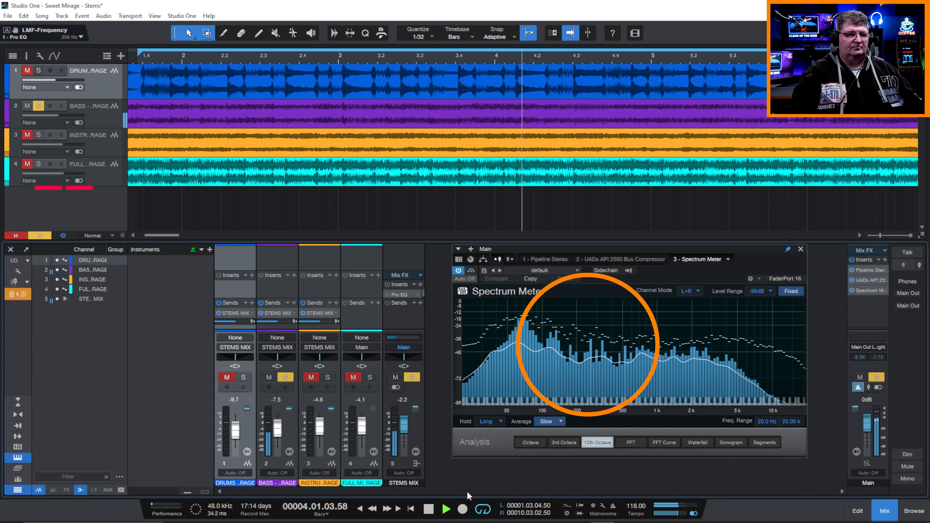
mouse_move(568, 378)
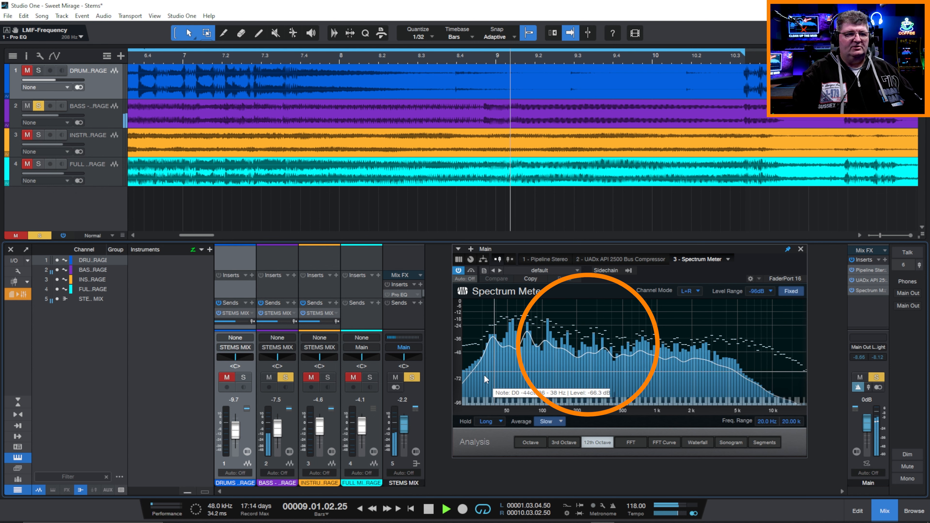
left_click(429, 509)
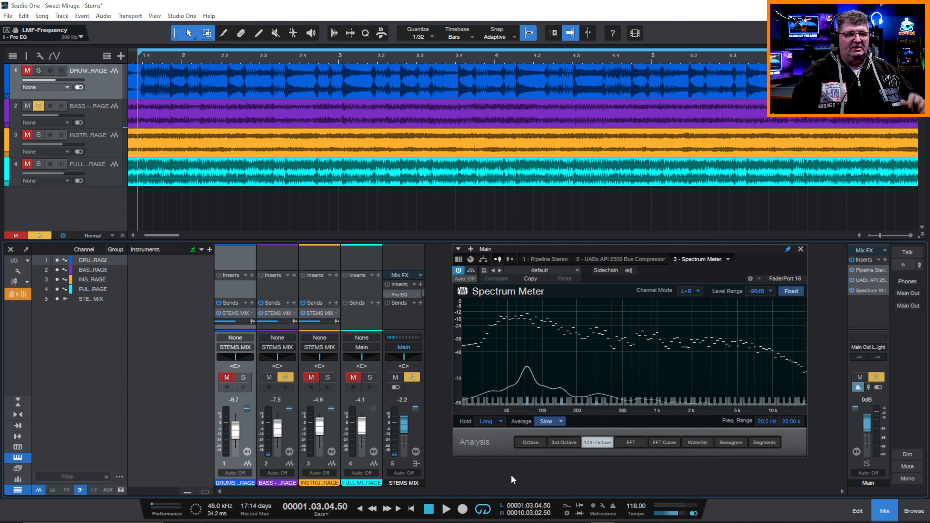
key("shift+s")
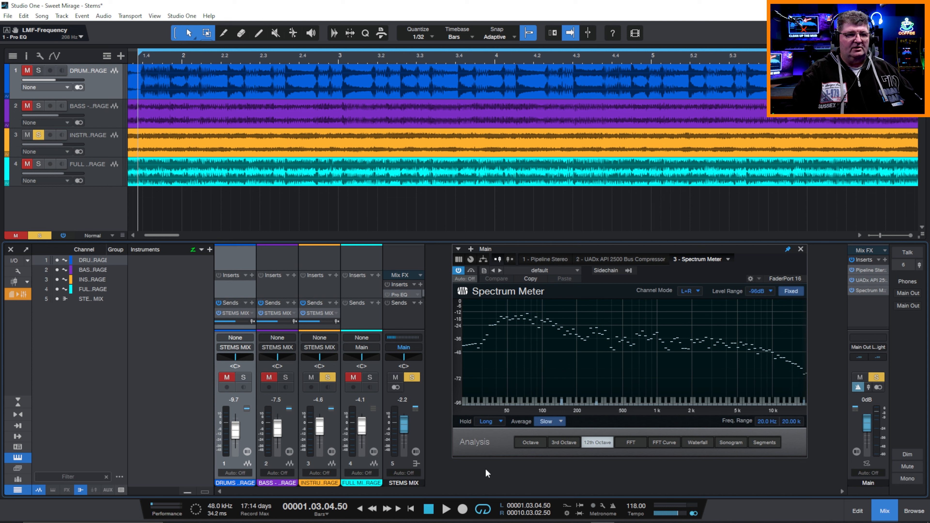
left_click(447, 509)
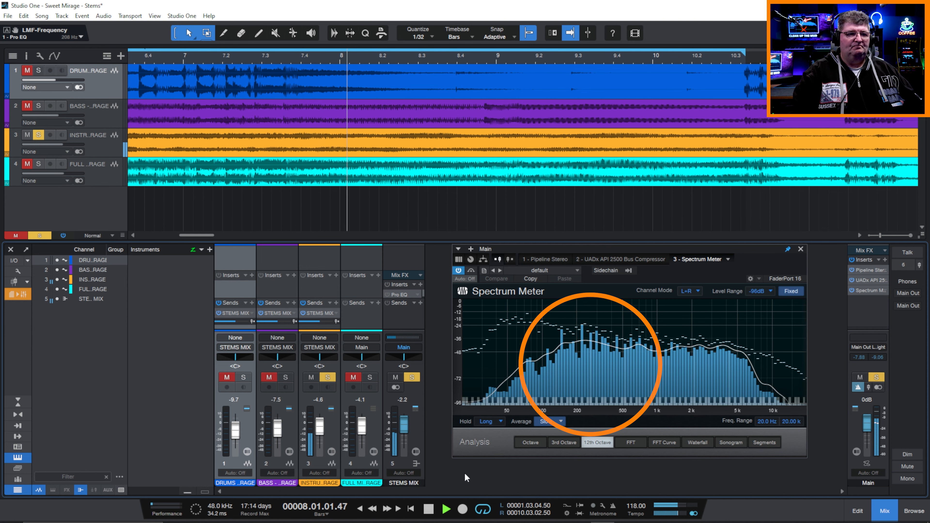
left_click(428, 510)
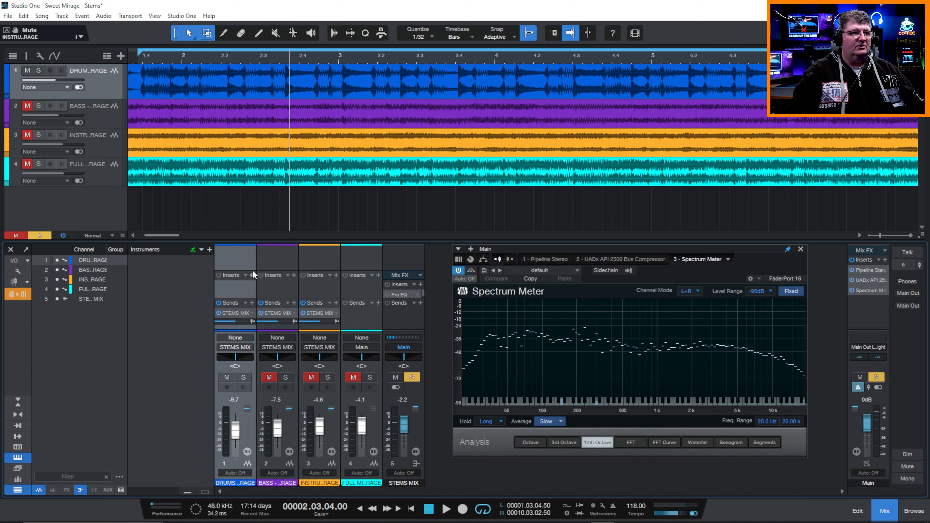
Insert a Pro EQ on the drums channel and solo that channel.
left_click(252, 275)
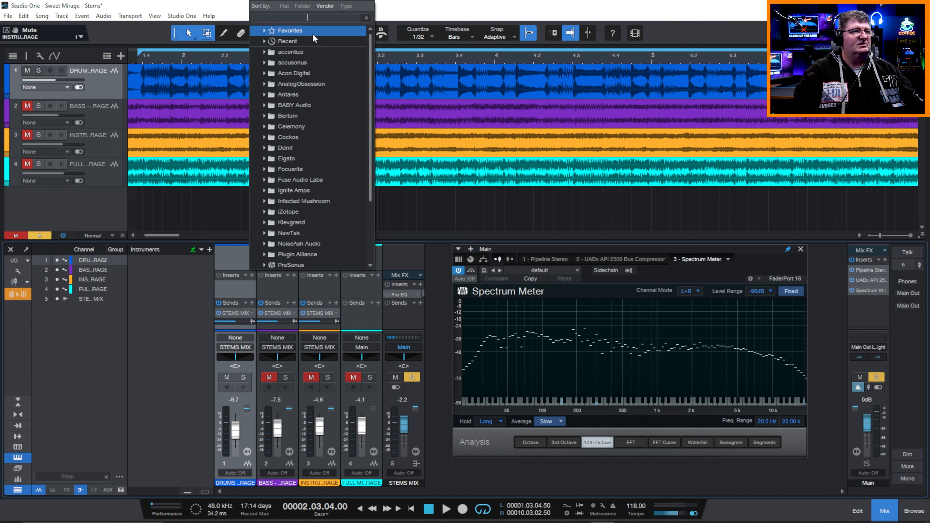
type("eq")
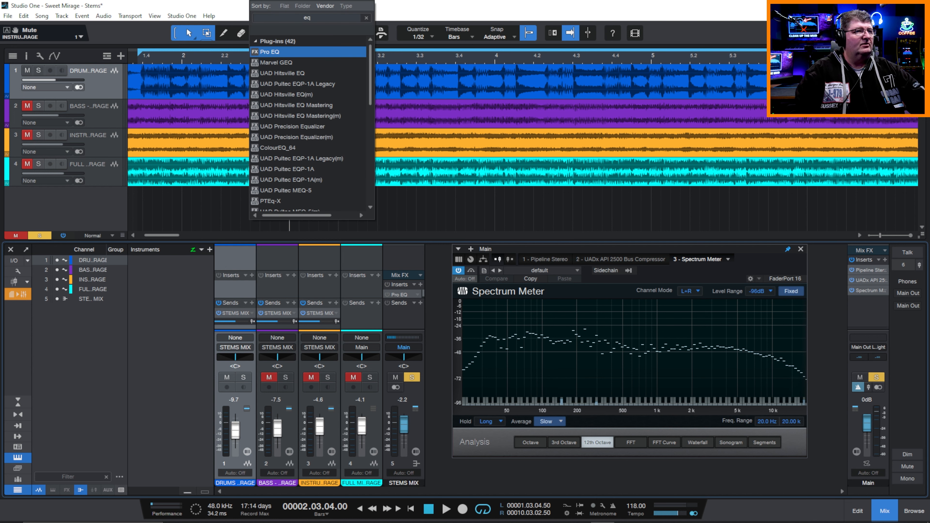
double_click(305, 51)
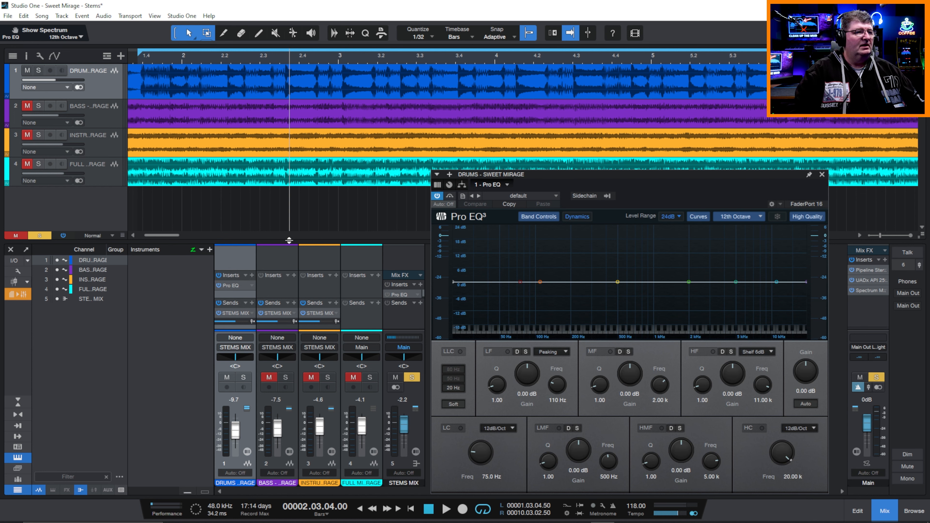
left_click(242, 378)
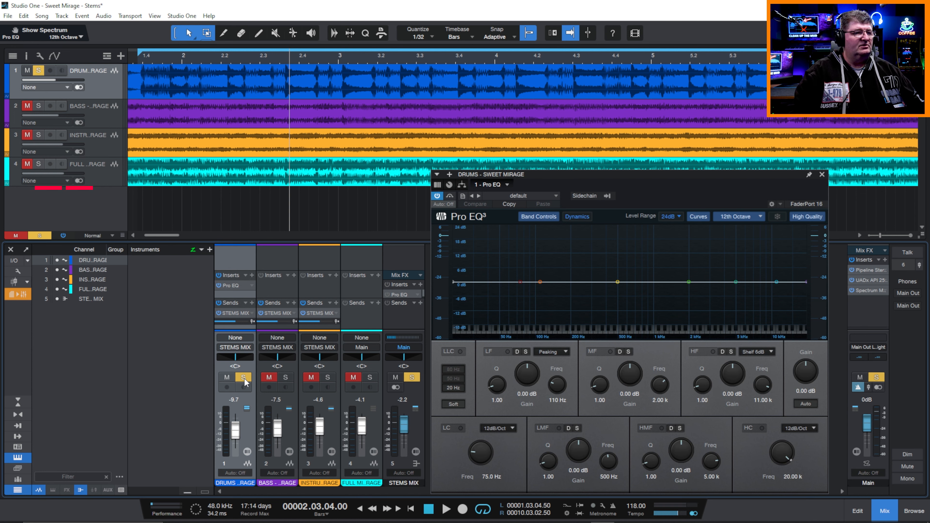
left_click_drag(588, 185, 590, 176)
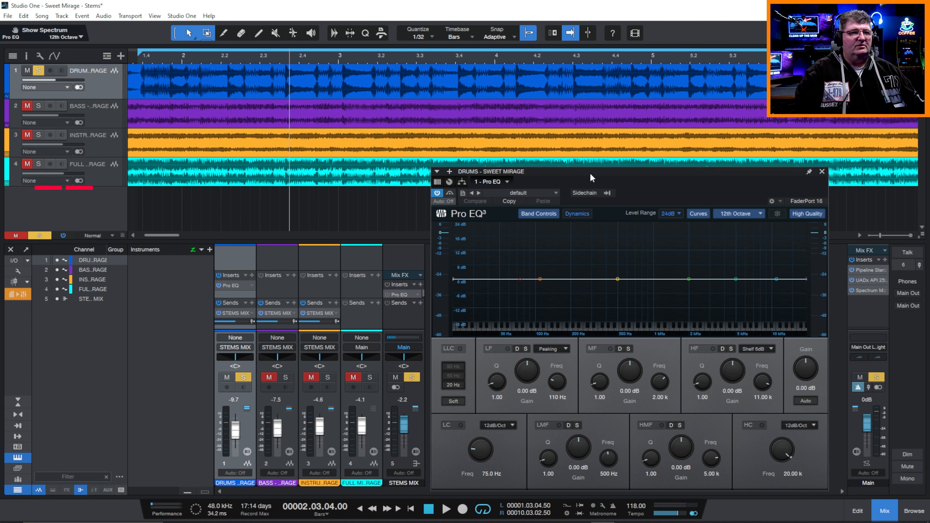
During playback of the soloed drums, cut the Pro EQ's LMF band by about 2.18 dB at 202 Hz.
left_click(446, 510)
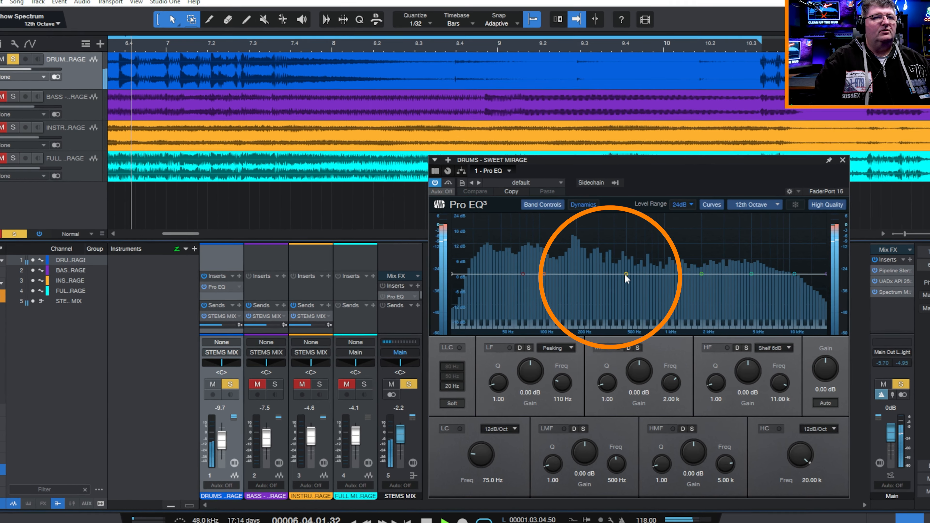
left_click_drag(619, 273, 603, 287)
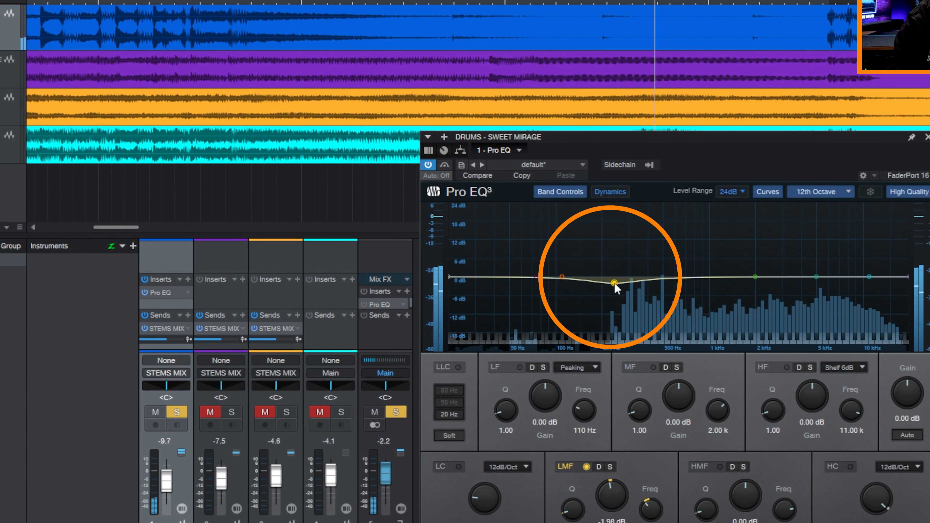
mouse_move(615, 284)
left_mouse_down()
mouse_move(605, 294)
mouse_move(603, 253)
mouse_move(602, 283)
left_mouse_up()
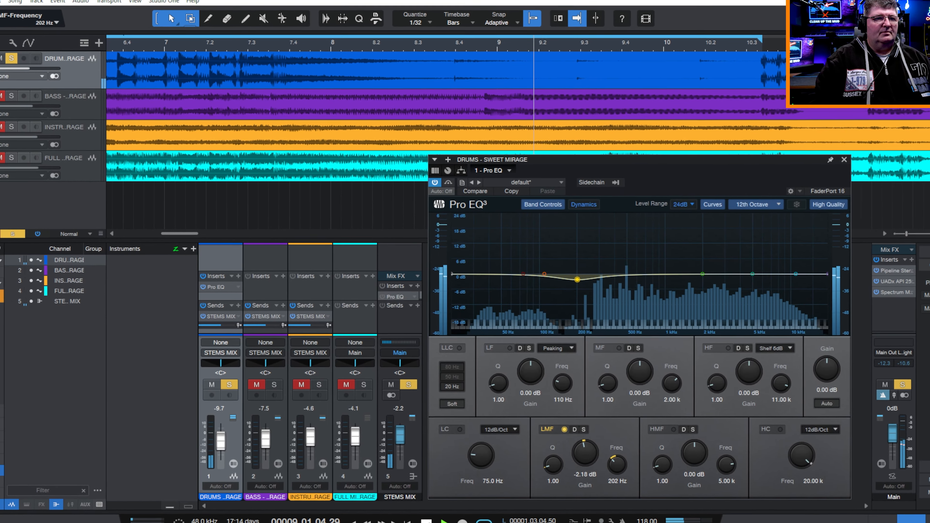
left_click(430, 516)
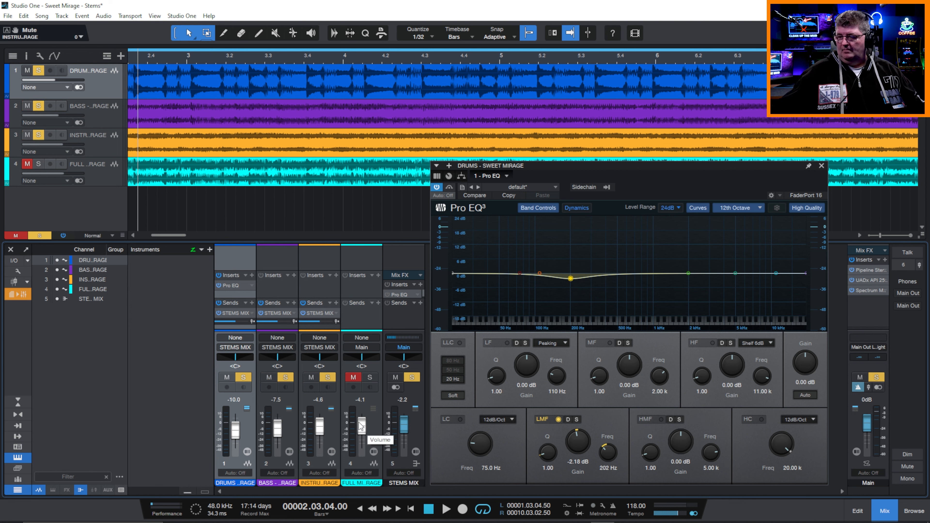
With the drums, bass and instruments playing together, adjust the drums' LMF cut to about -2.58 dB at 196 Hz.
key("space")
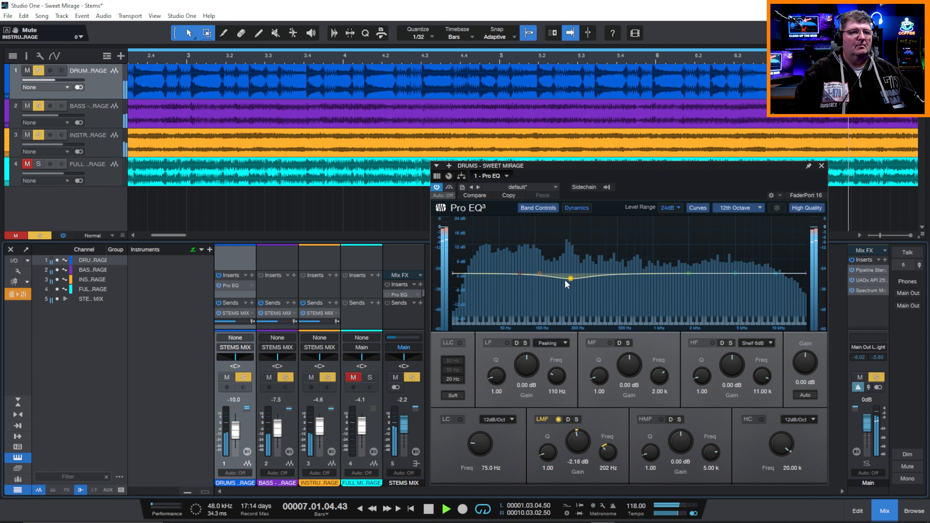
left_click_drag(568, 279, 572, 281)
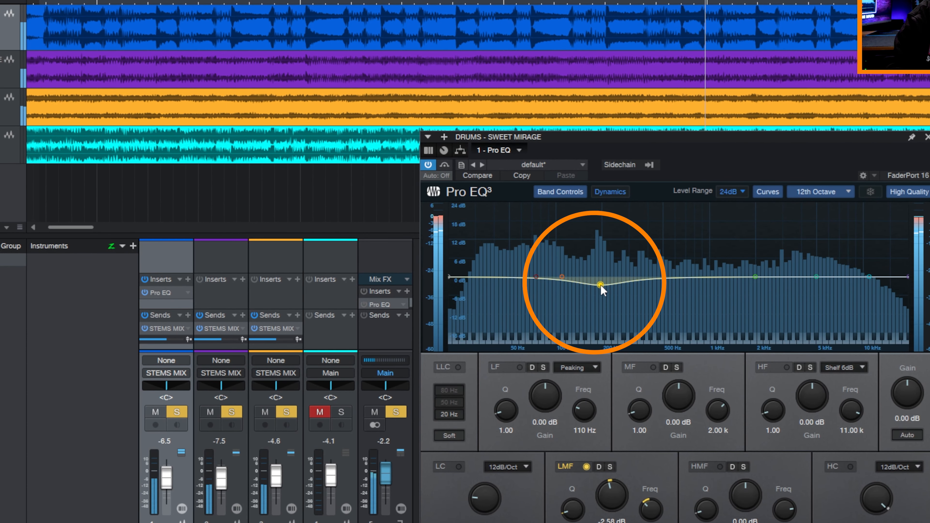
mouse_move(586, 284)
left_mouse_down()
mouse_move(587, 292)
mouse_move(602, 286)
left_mouse_up()
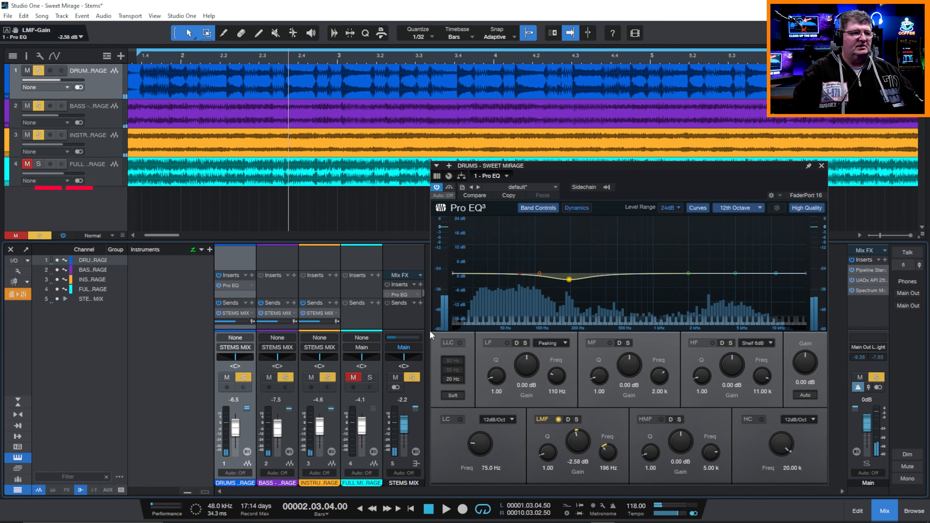
Close the drums' Pro EQ and insert a Pro EQ on the bass channel.
left_click(821, 165)
left_click(294, 275)
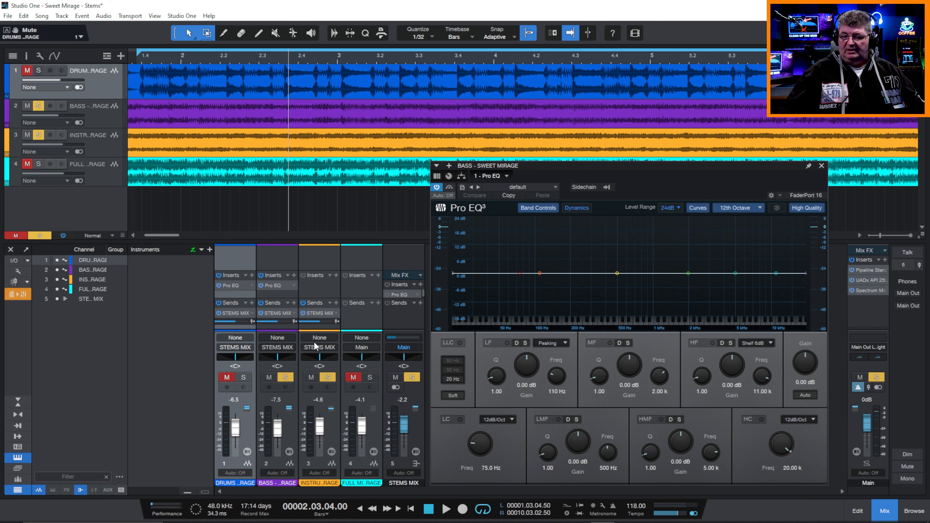
While the soloed bass plays, make a narrow, high-Q LMF cut of about 4.17 dB just above 200 Hz in its Pro EQ.
key("space")
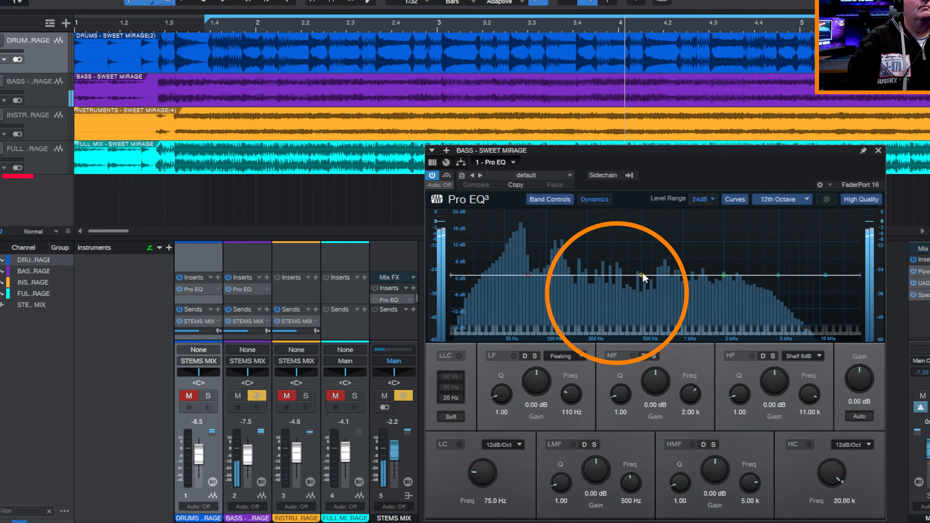
left_click(617, 273)
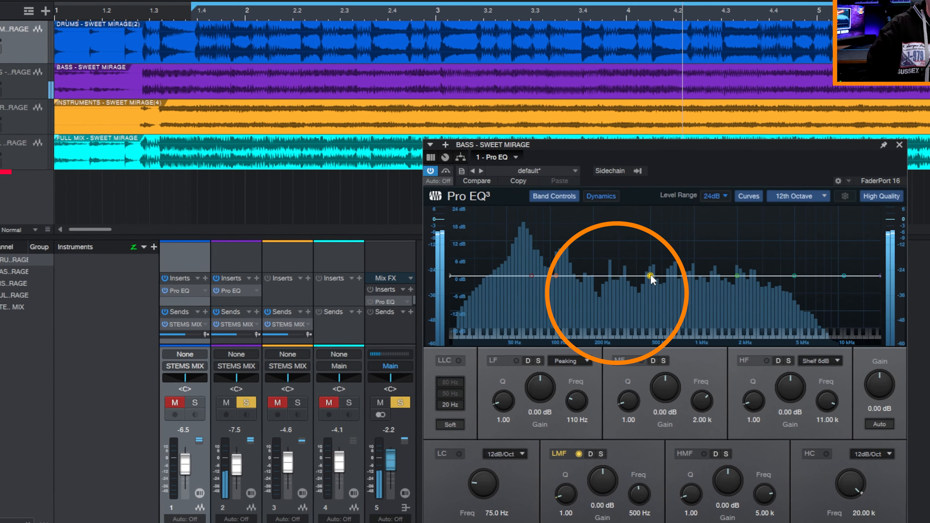
left_click_drag(650, 275, 619, 285)
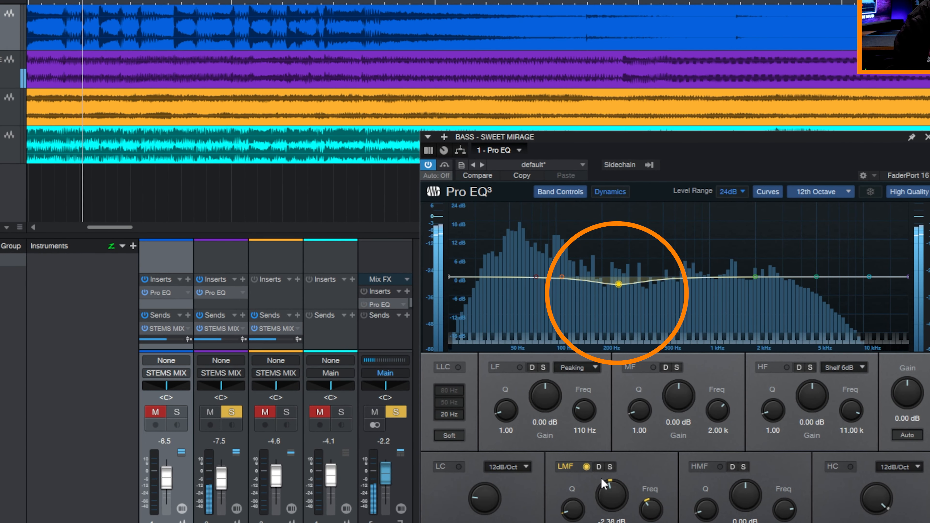
left_click_drag(577, 517, 577, 431)
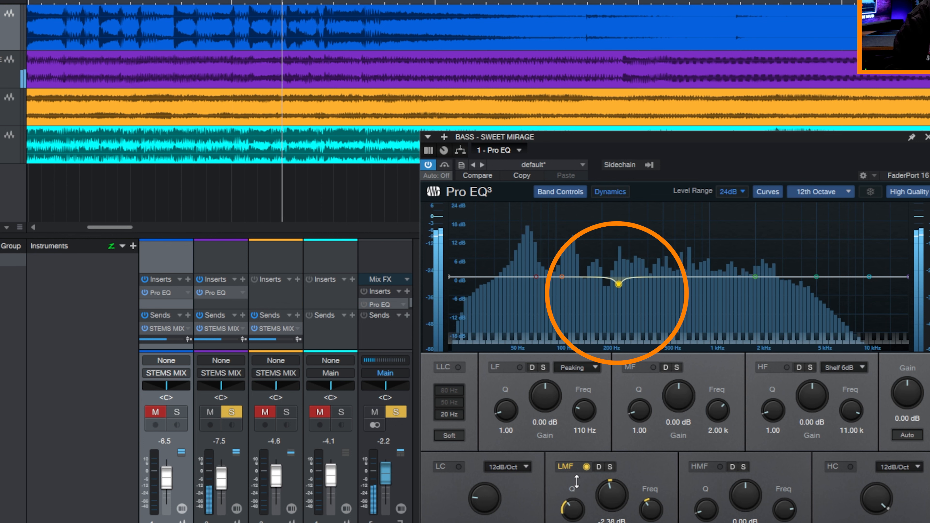
left_click_drag(619, 282, 627, 289)
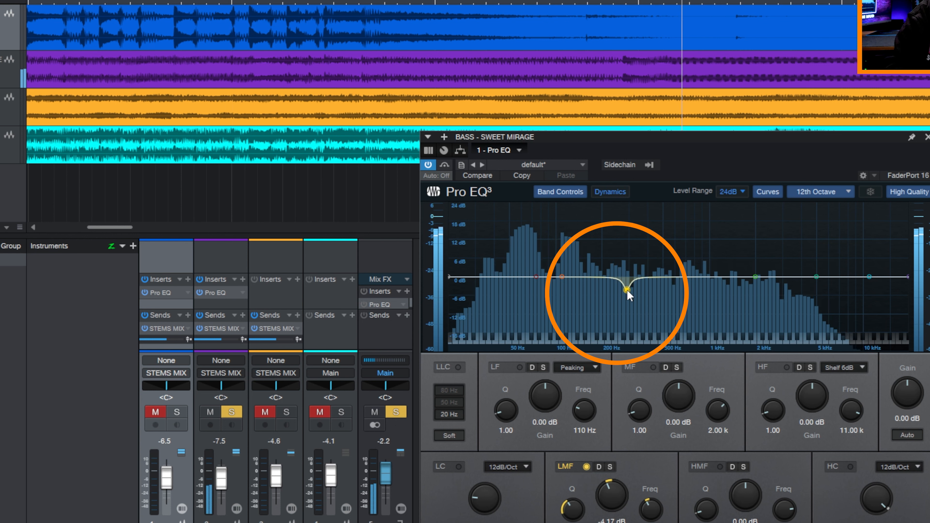
Widen the bass Pro EQ's LMF cut to Q 2.81 at 306 Hz and about -4.17 dB, auditioning it with the drums and instruments.
left_click_drag(581, 509, 577, 519)
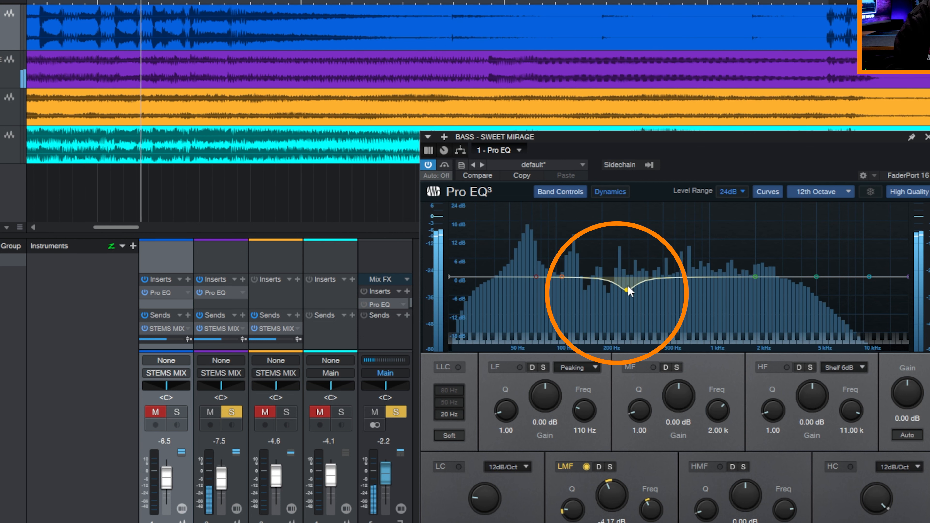
left_click_drag(629, 289, 631, 292)
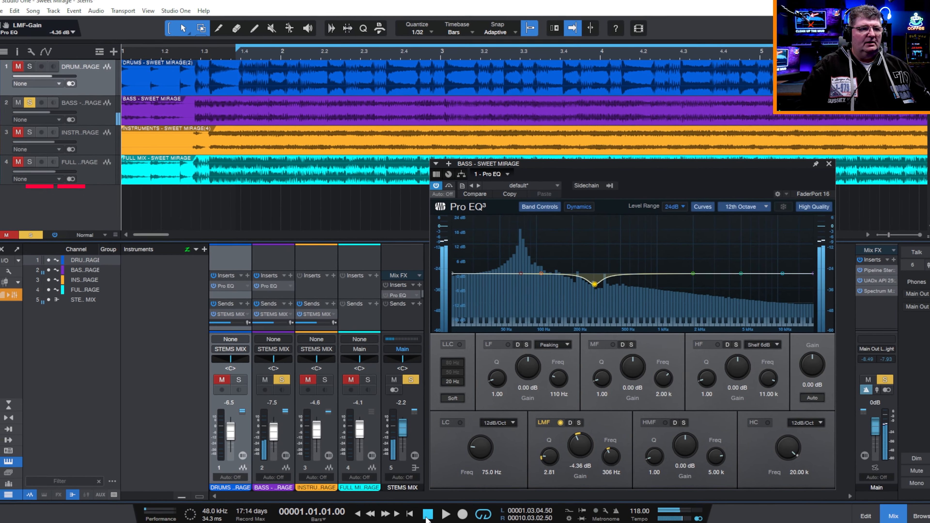
left_click(428, 510)
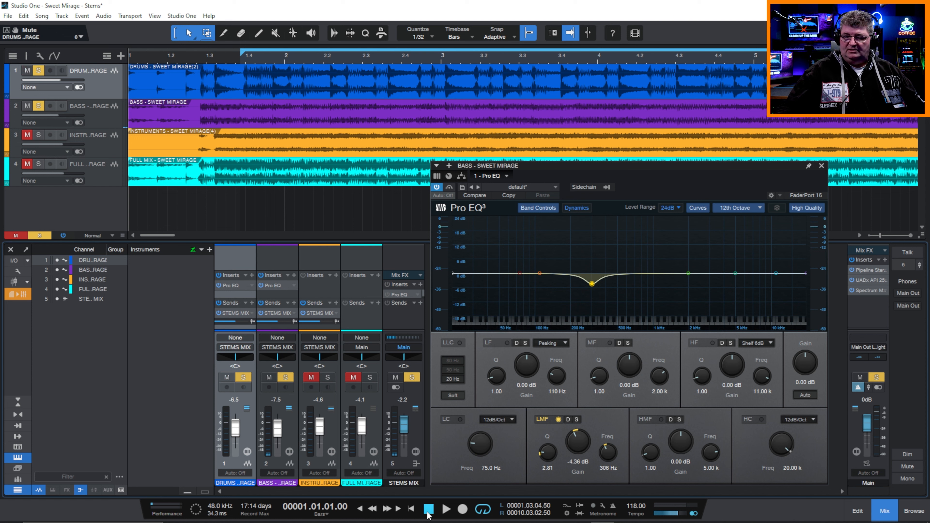
left_click(448, 510)
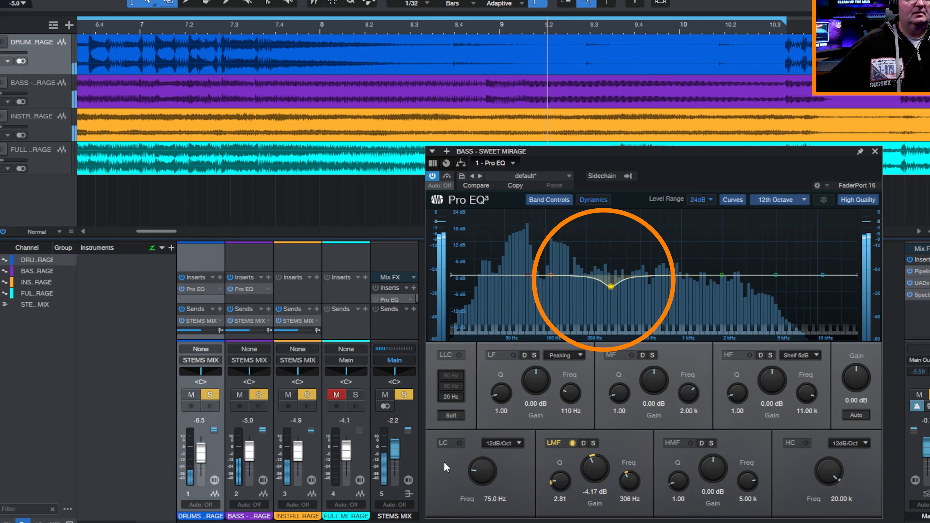
key("space")
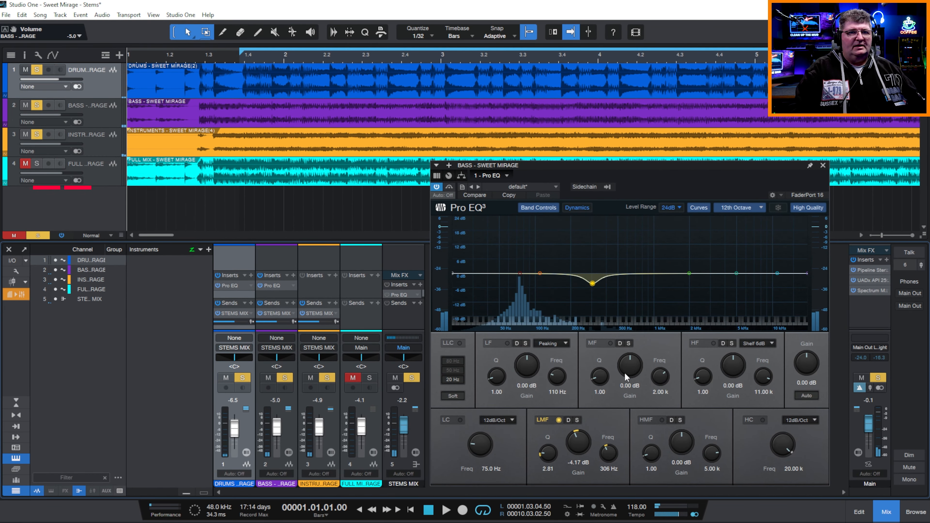
Close the bass Pro EQ and insert a Pro EQ on the instruments channel.
left_click(823, 166)
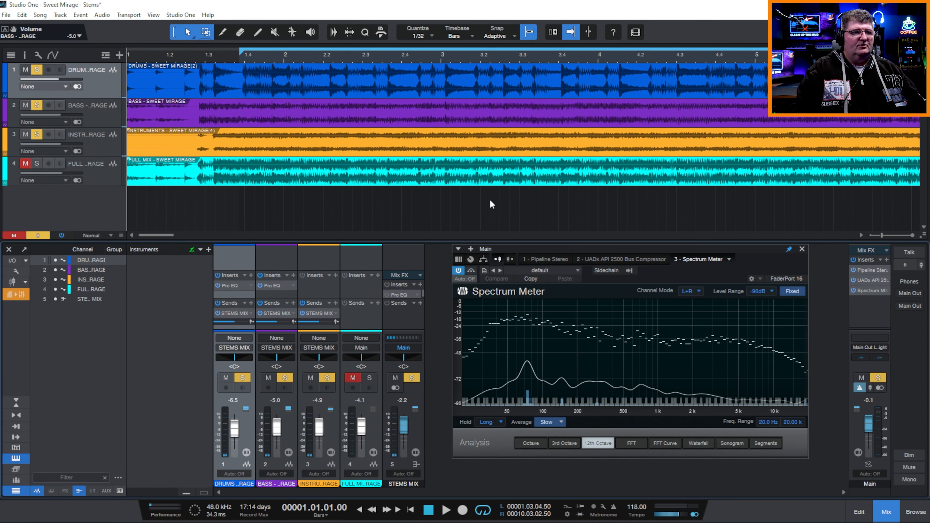
left_click(335, 276)
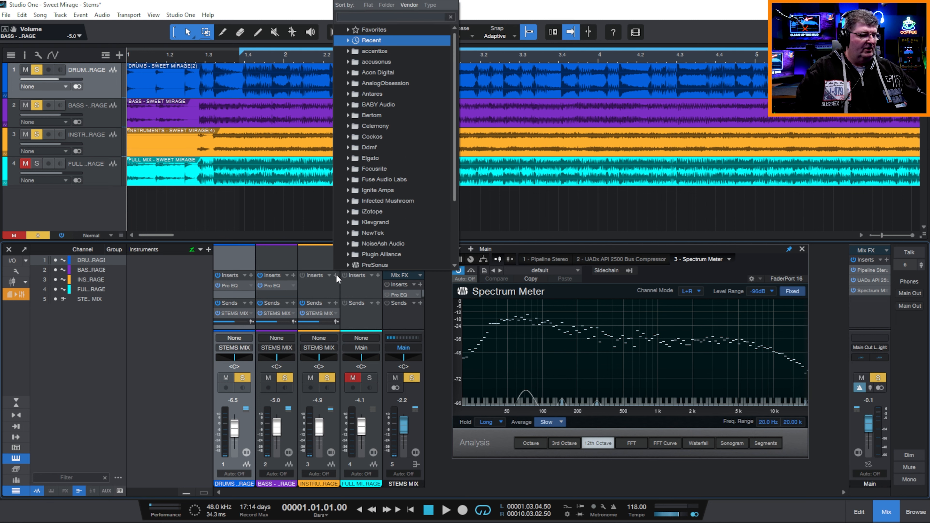
type("eq")
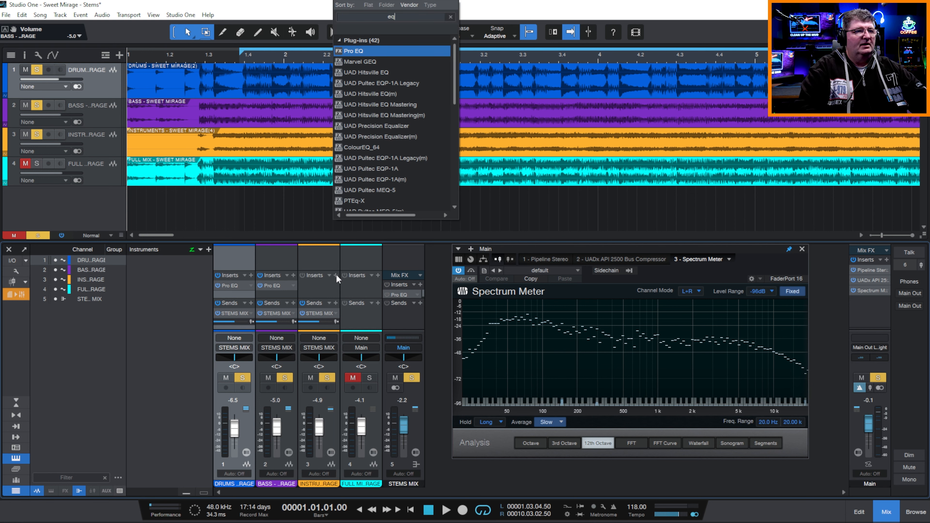
key("Return")
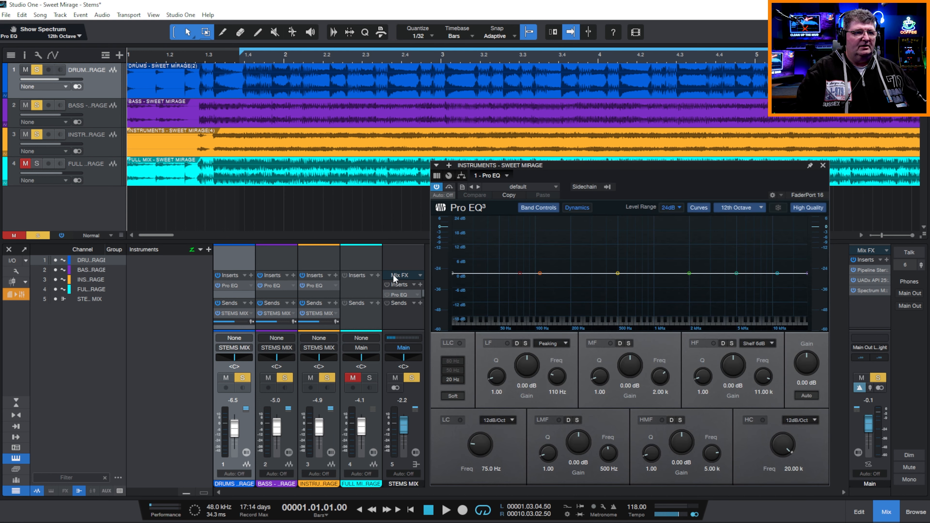
Make a narrow LMF cut of about 2.98 dB at 224 Hz with Q 6.44 on the instruments, auditioning it soloed and with the other stems.
key("space")
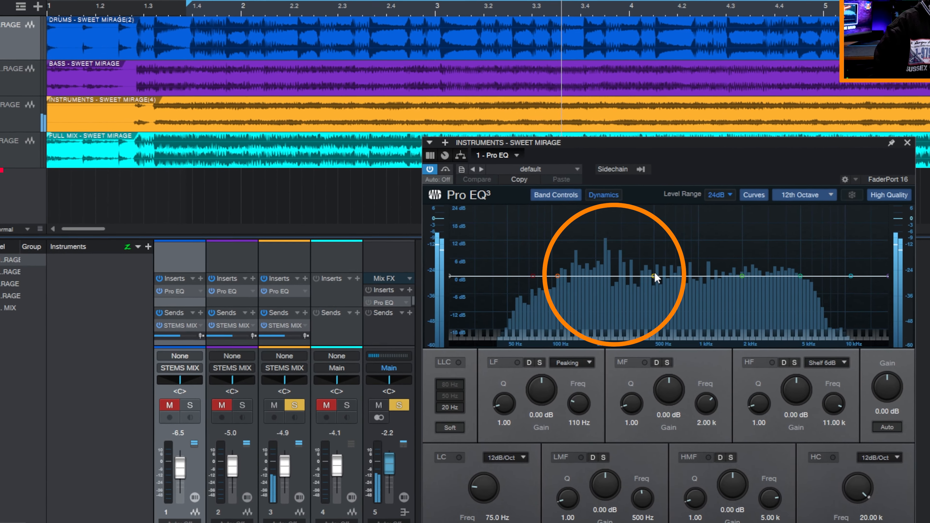
left_click_drag(637, 274, 619, 264)
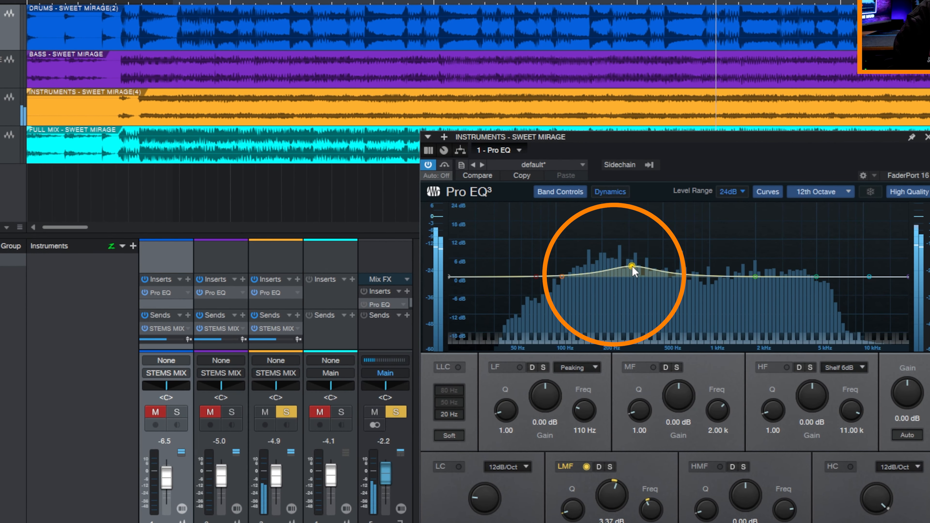
left_click_drag(572, 507, 576, 490)
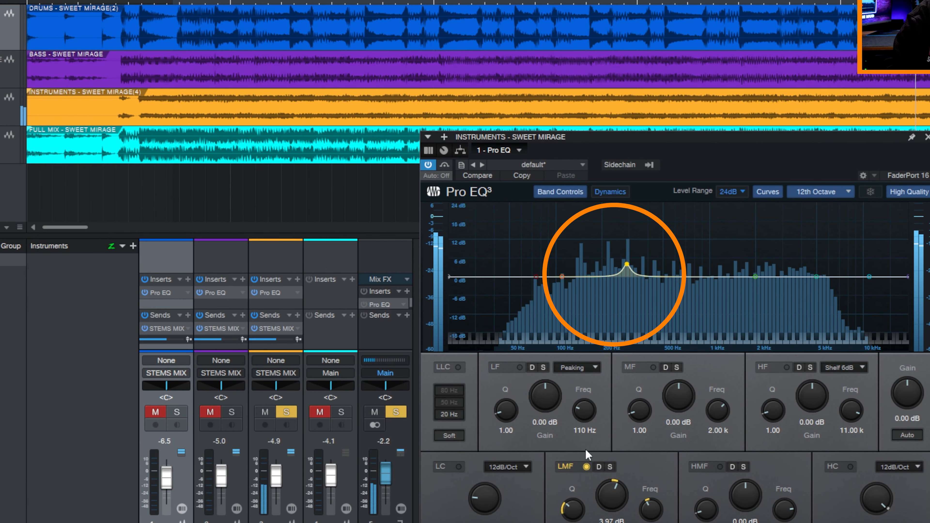
left_click_drag(628, 261, 609, 289)
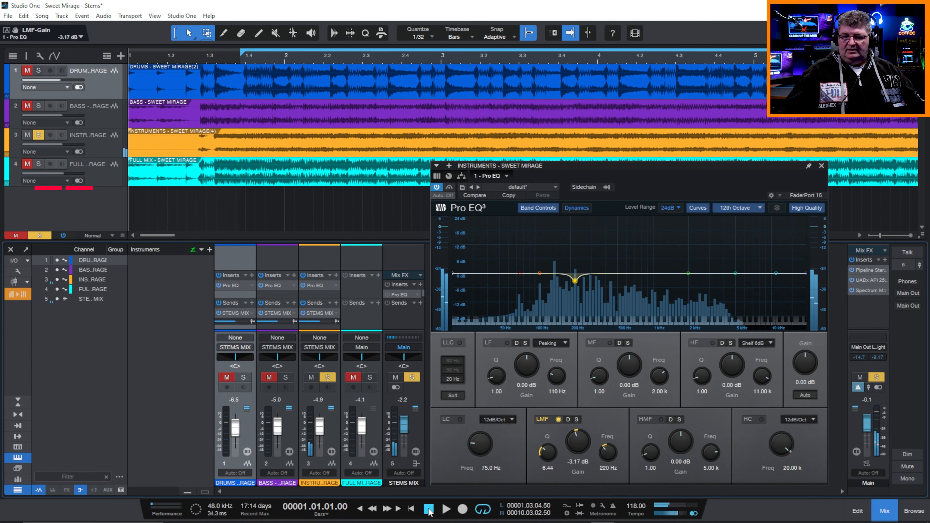
left_click(427, 519)
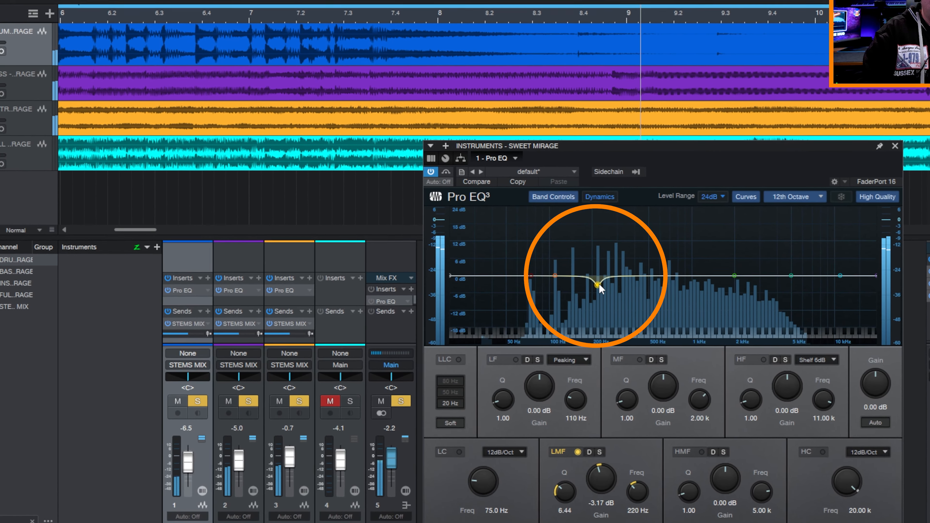
left_click_drag(588, 283, 588, 283)
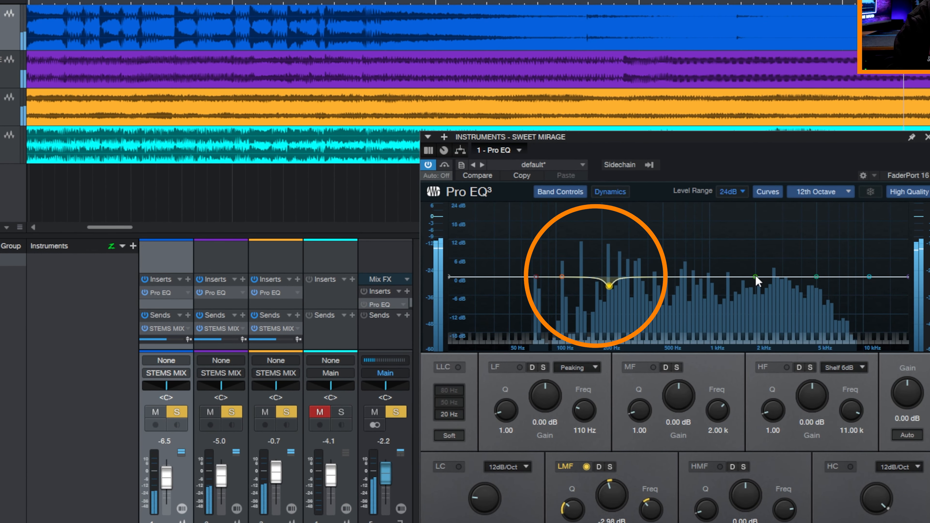
Boost the instruments' MF band by about 0.99 dB at 539 Hz with Q 2.68, and the HMF band by 0.99 dB at 3.21 kHz.
left_click_drag(756, 275, 668, 268)
left_click_drag(651, 408, 644, 401)
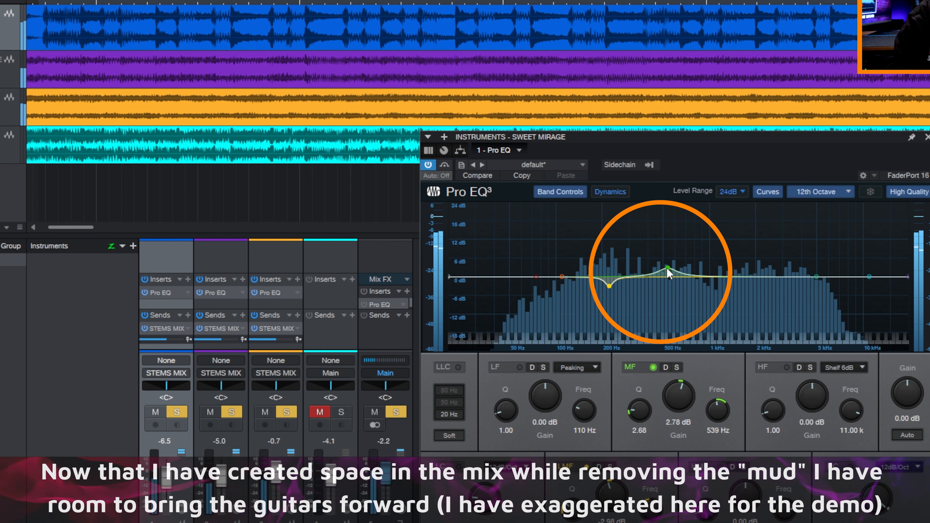
left_click_drag(667, 267, 669, 279)
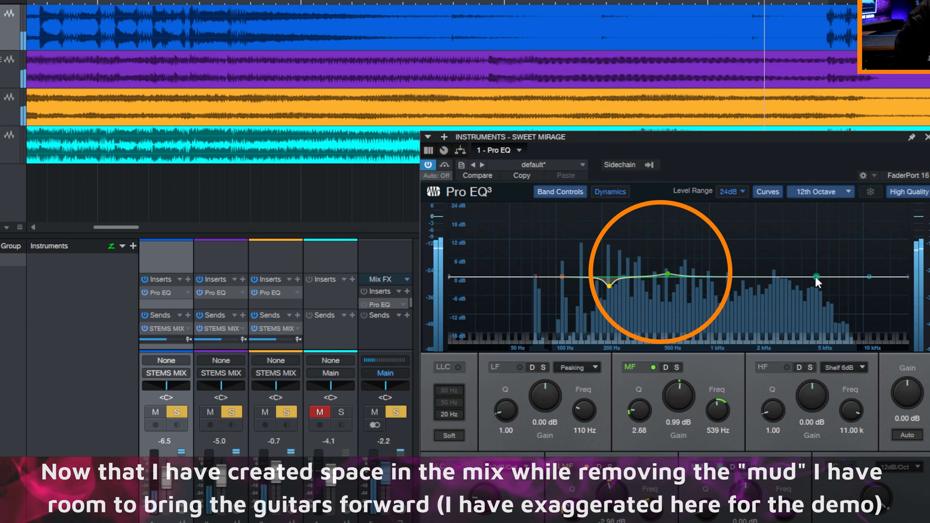
left_click_drag(815, 276, 788, 274)
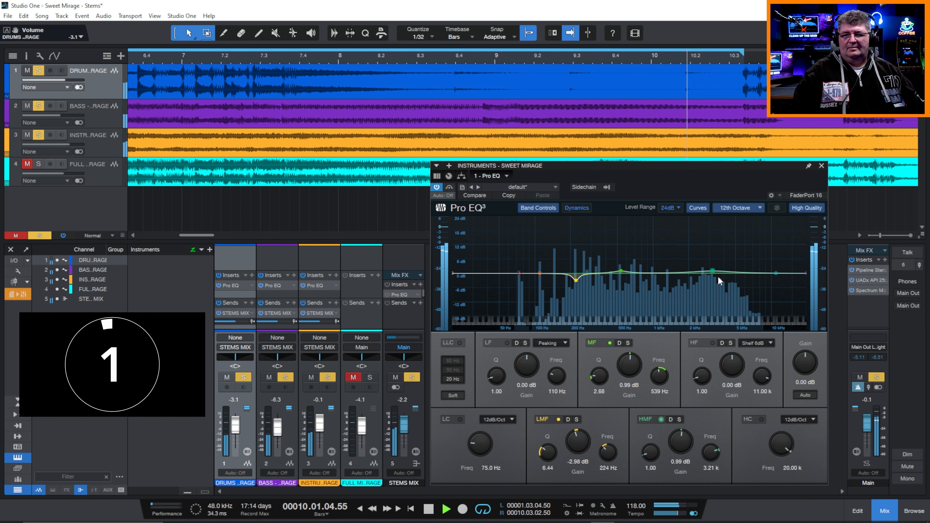
key("space")
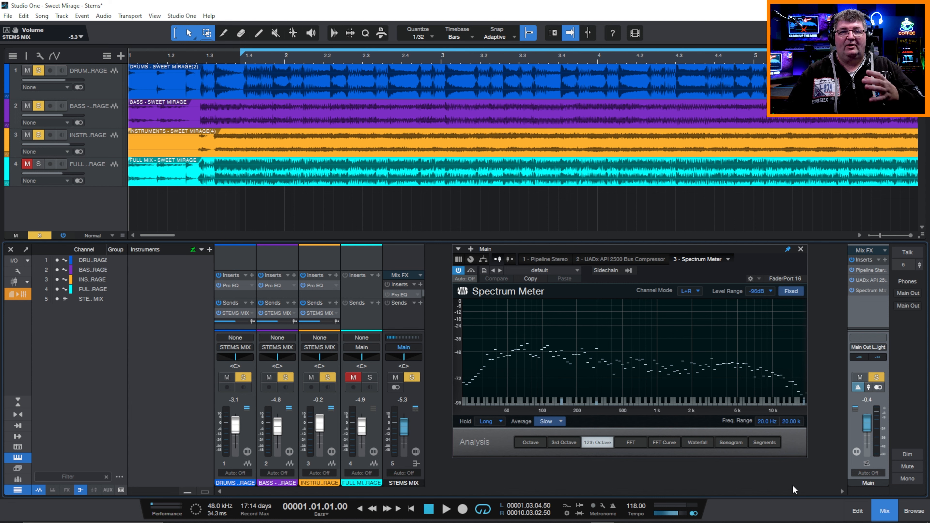
During playback, alternate between the soloed full mix and the soloed EQ'd drums, bass and instruments to compare the sound before and after.
key("space")
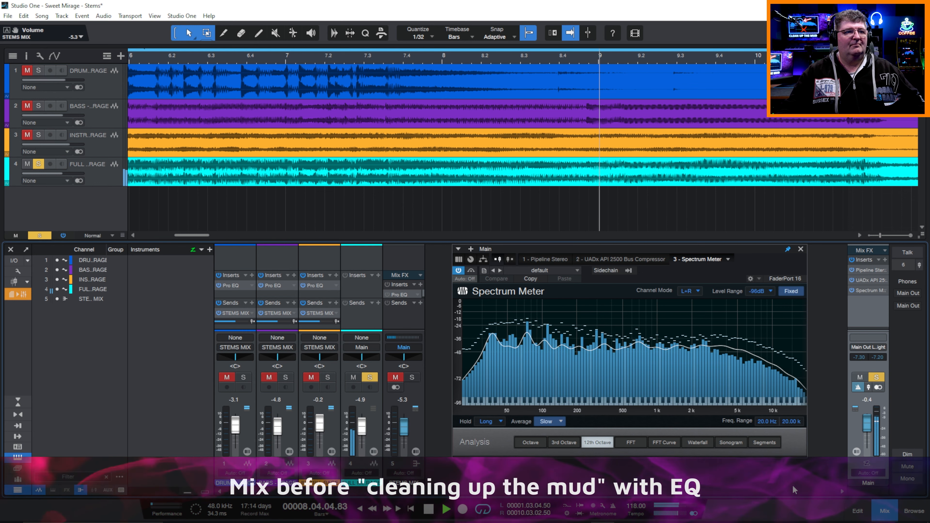
key("s")
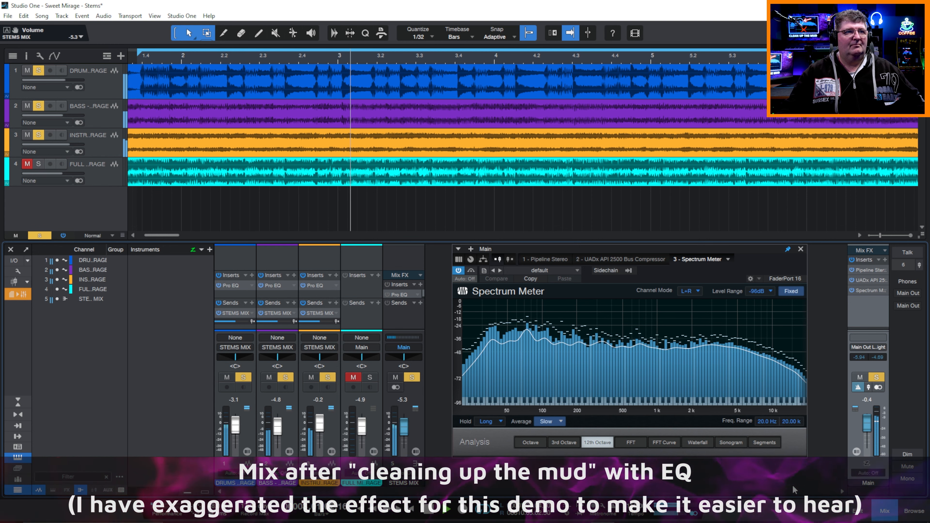
key("s")
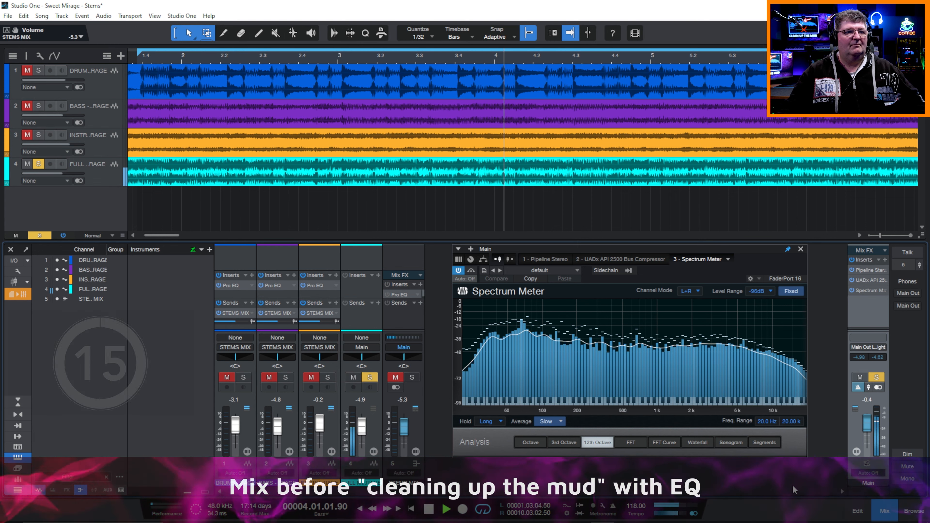
key("s")
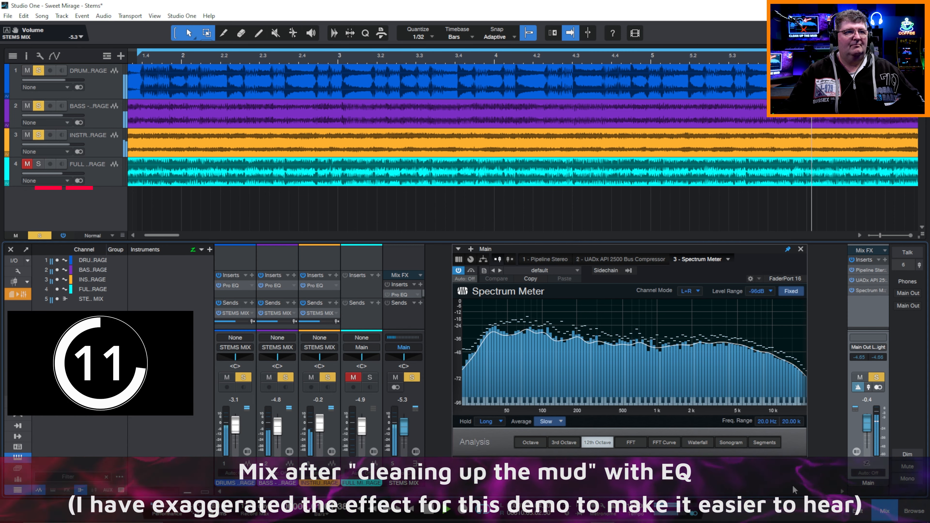
key("s")
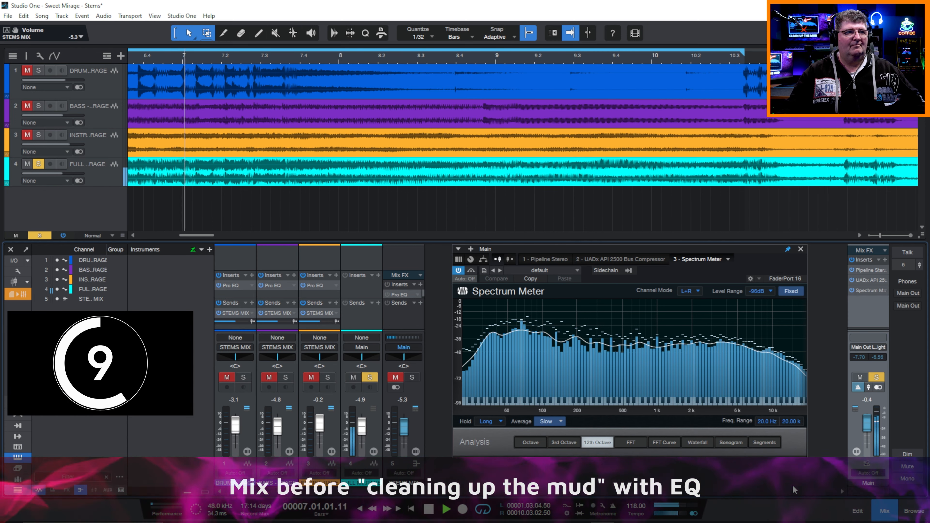
key("s")
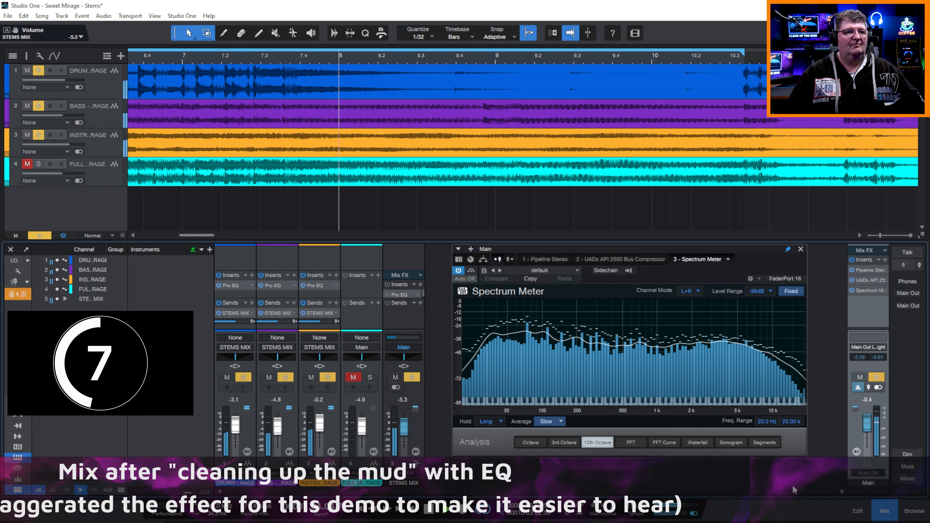